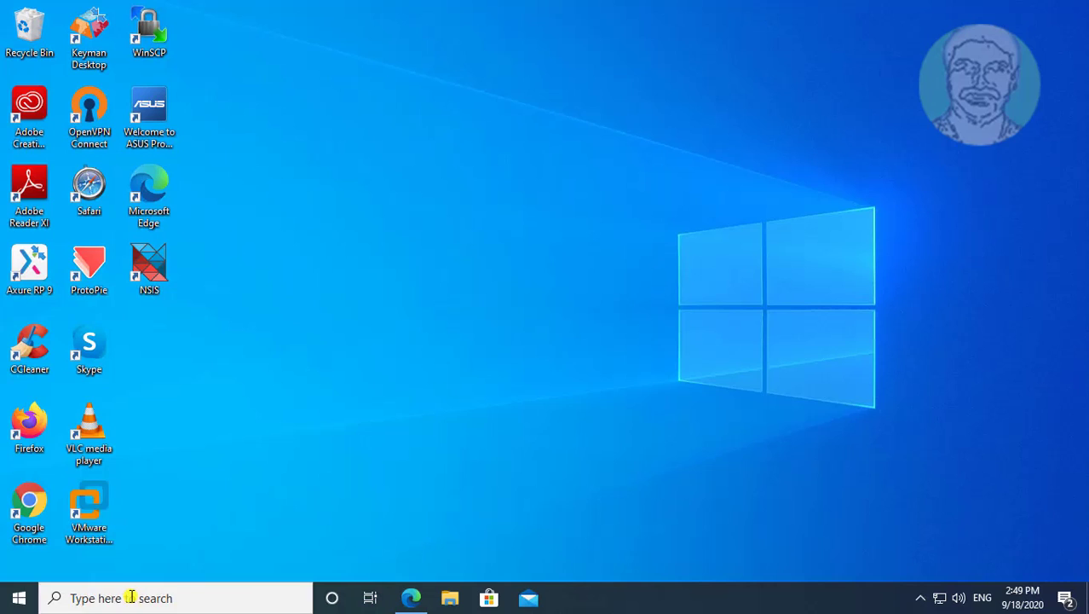
In Command Prompt, run 'wmic baseboard get product' to reveal the motherboard model.
{"action": "left_click", "coordinate": [98, 599]}
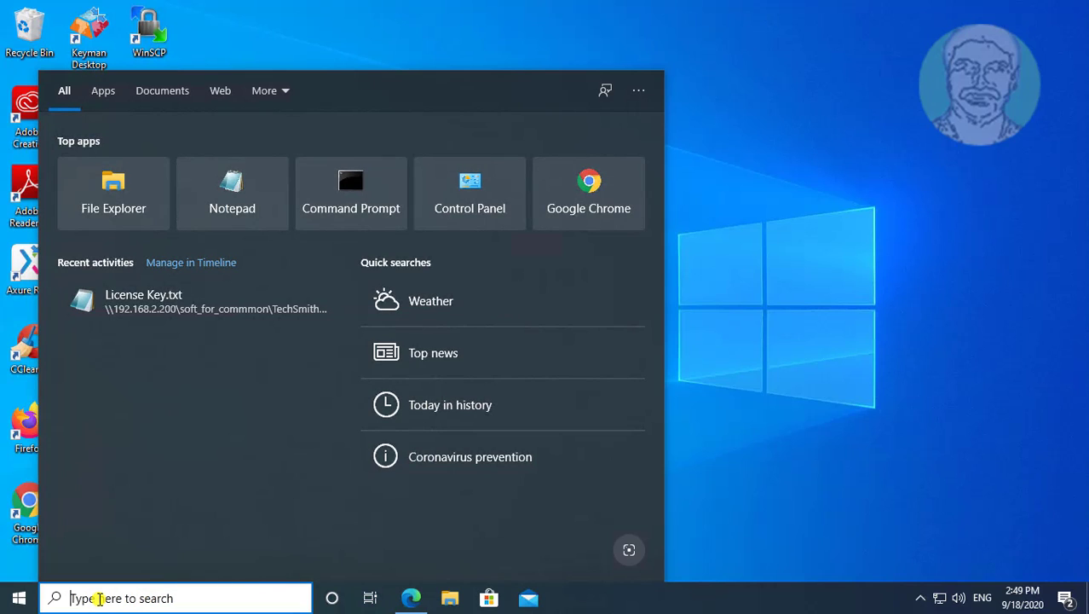
{"action": "type", "text": "cmd"}
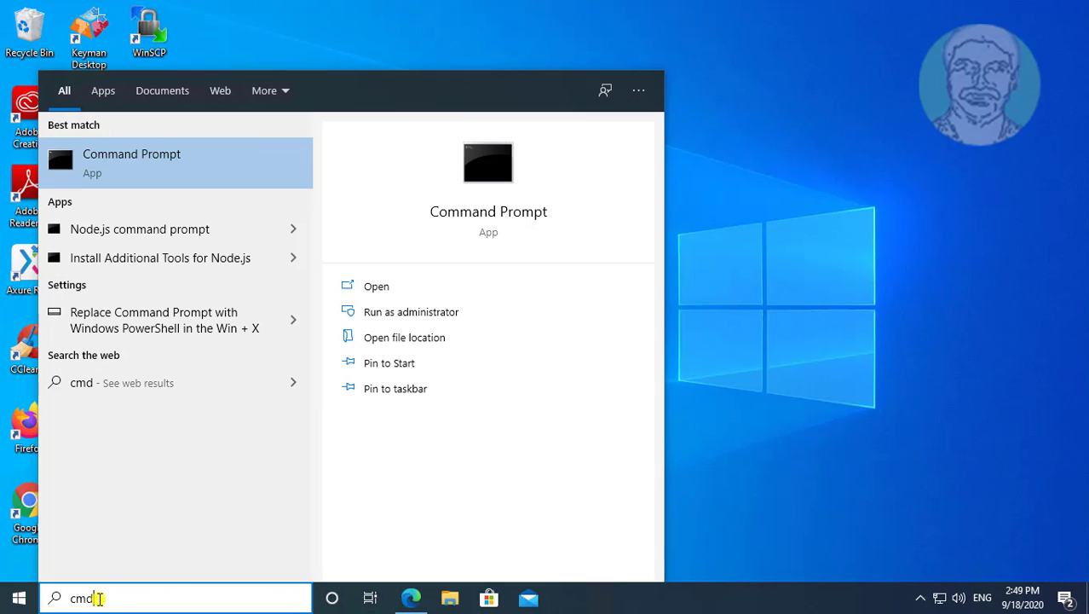
{"action": "left_click", "coordinate": [140, 167]}
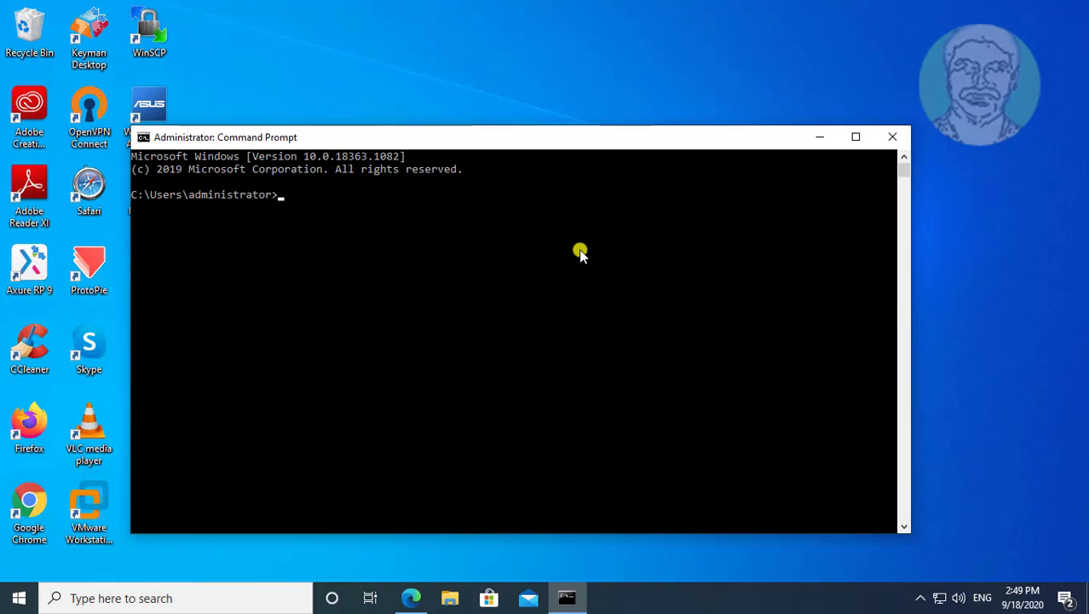
{"action": "type", "text": "wmic baseboard get product"}
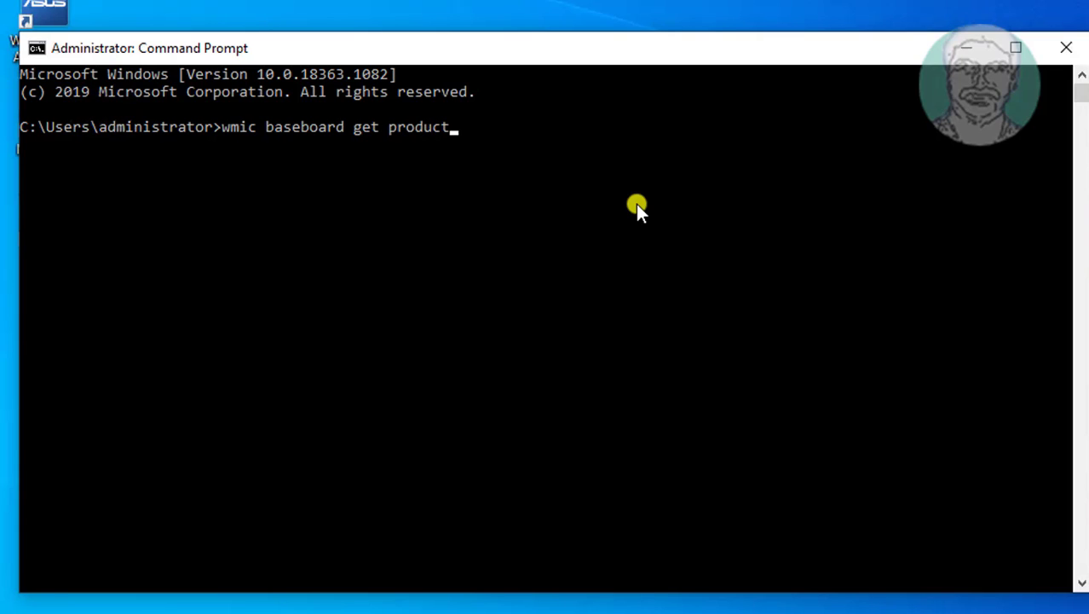
{"action": "key", "text": "Return"}
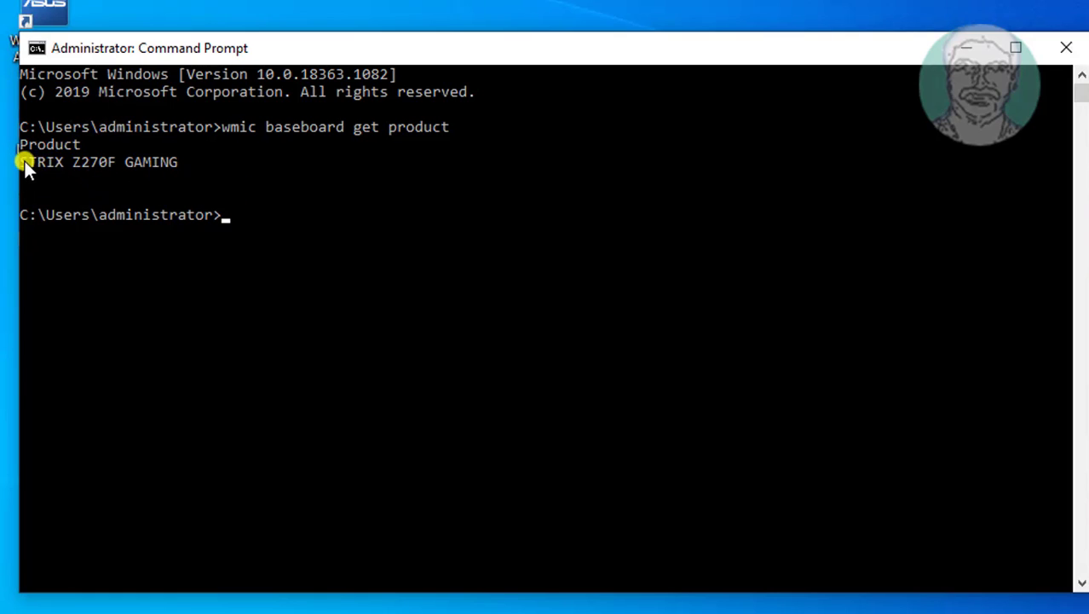
Copy the STRIX Z270F GAMING model name from the console output.
{"action": "left_click_drag", "start_coordinate": [25, 162], "coordinate": [191, 162]}
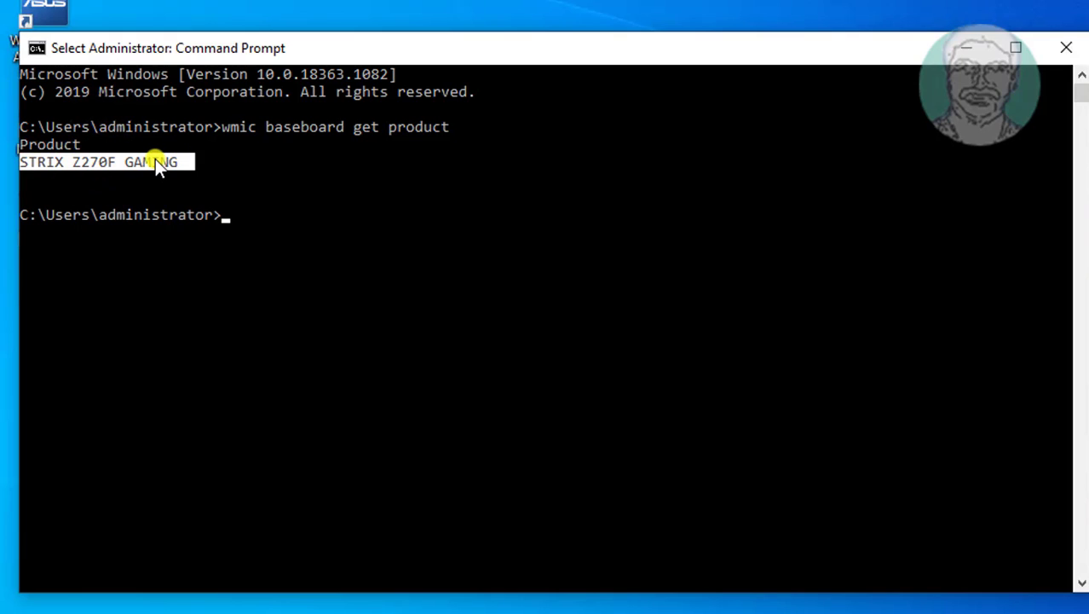
{"action": "left_click", "coordinate": [34, 49]}
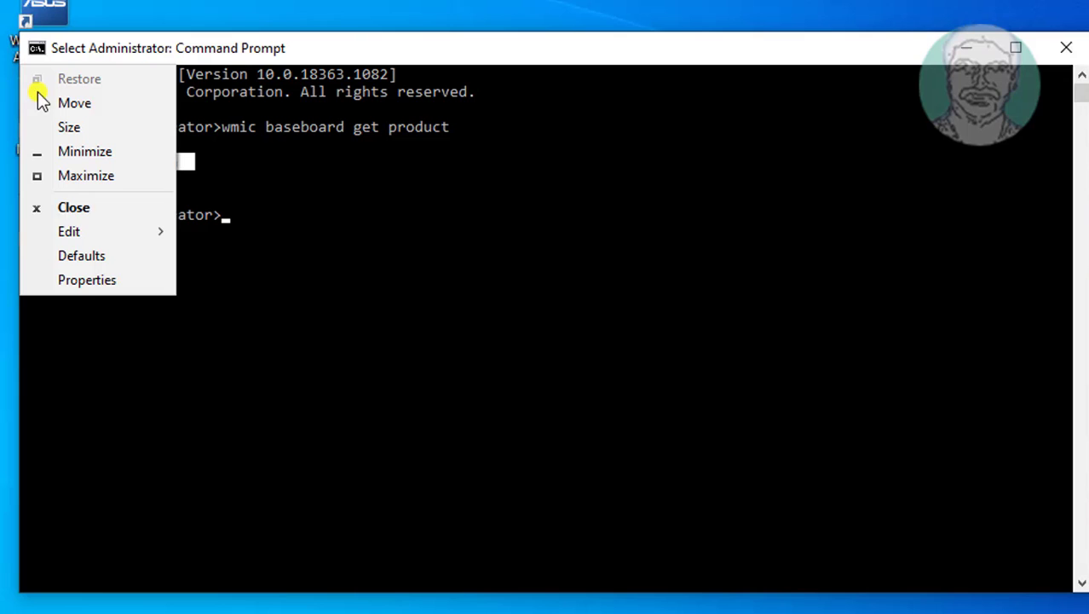
{"action": "mouse_move", "coordinate": [70, 241]}
{"action": "left_click", "coordinate": [227, 256]}
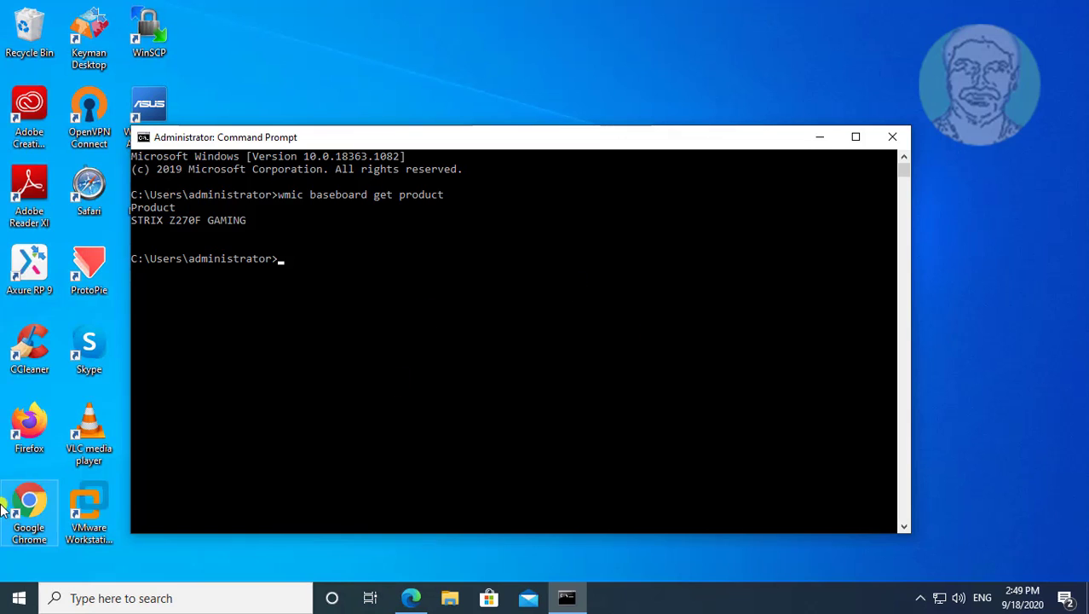
Google the pasted model name plus 'driver' from Chrome's address bar.
{"action": "left_click", "coordinate": [821, 138]}
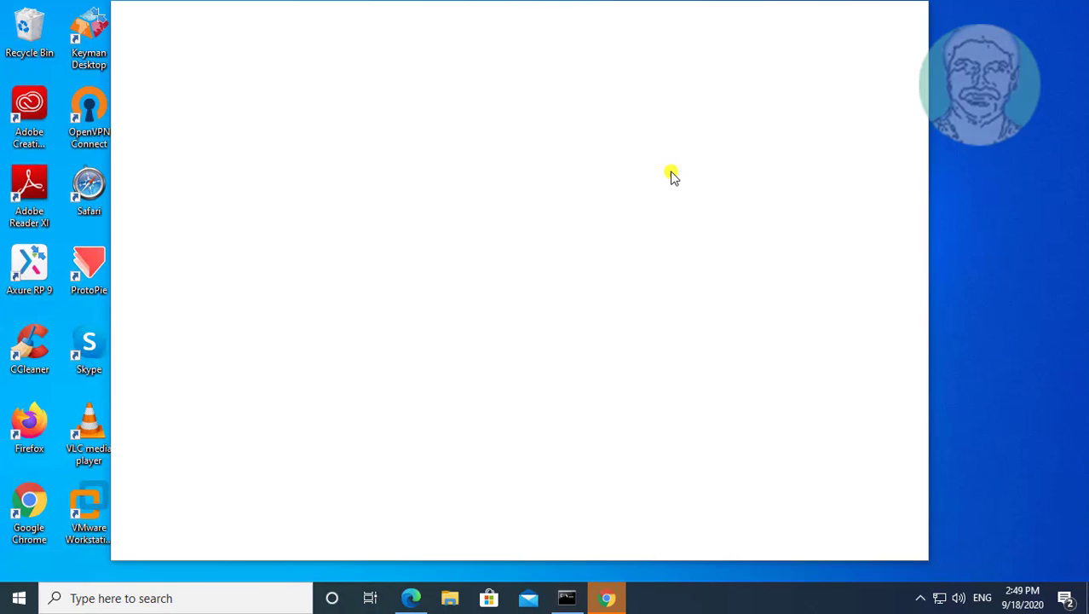
{"action": "left_click_drag", "start_coordinate": [603, 25], "coordinate": [610, 35]}
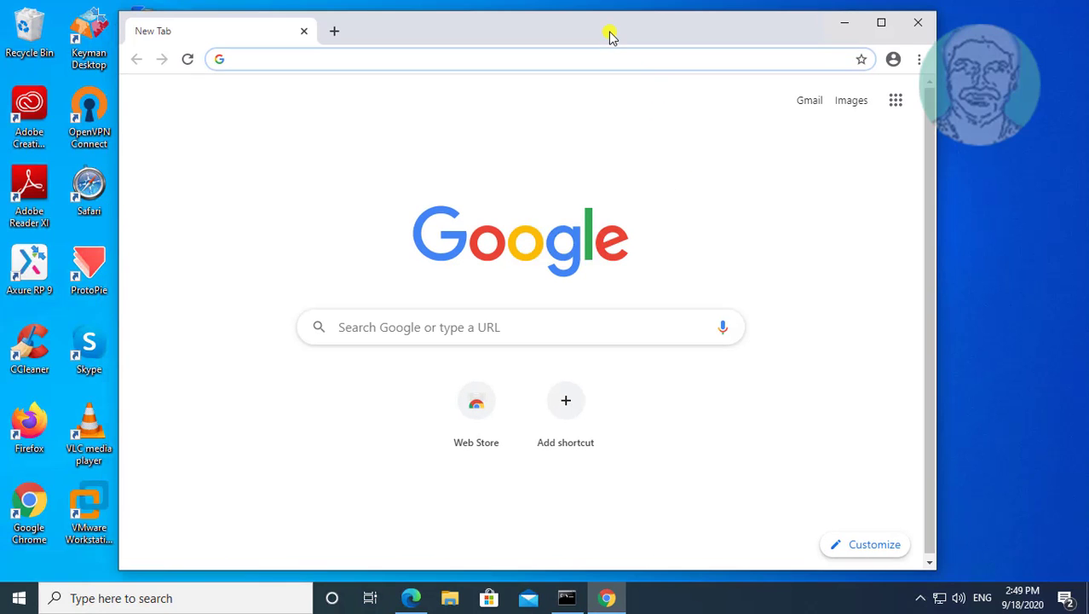
{"action": "right_click", "coordinate": [242, 61]}
{"action": "left_click", "coordinate": [331, 186]}
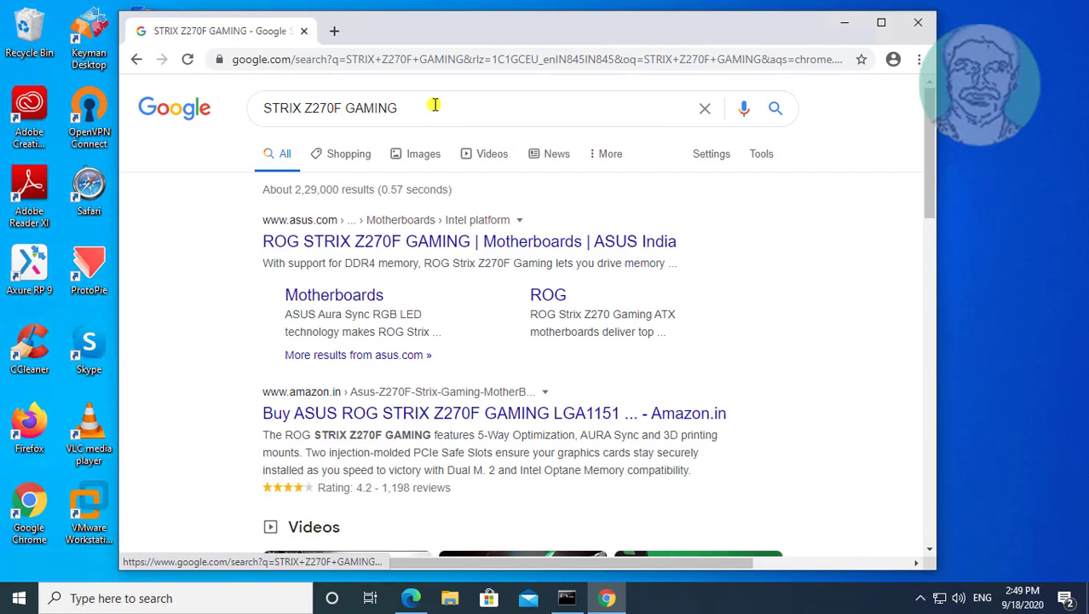
{"action": "left_click", "coordinate": [447, 105]}
{"action": "type", "text": "dri"}
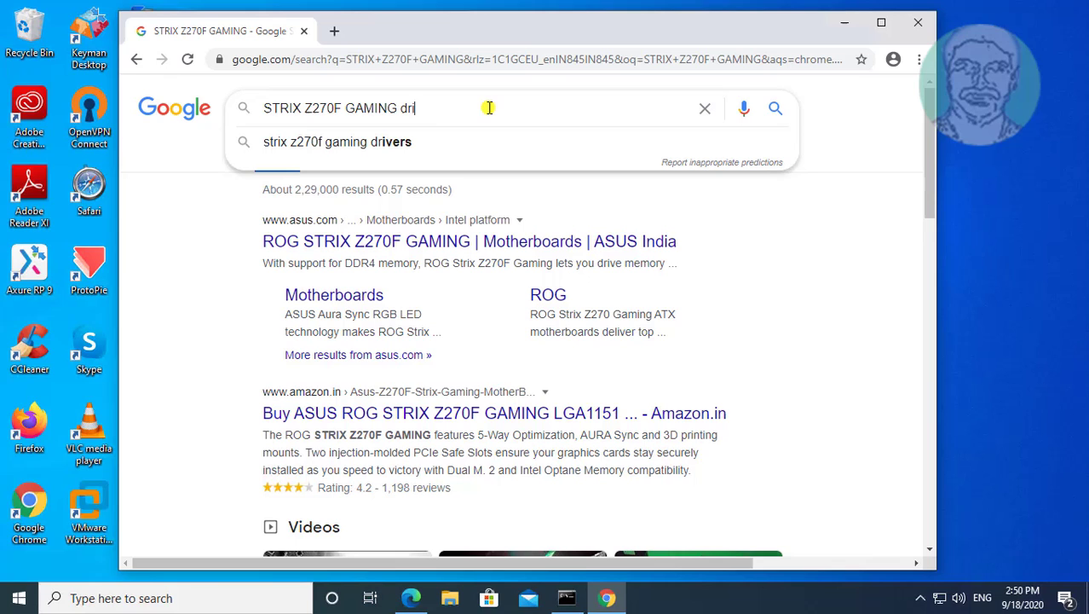
{"action": "type", "text": "vers"}
{"action": "key", "text": "Return"}
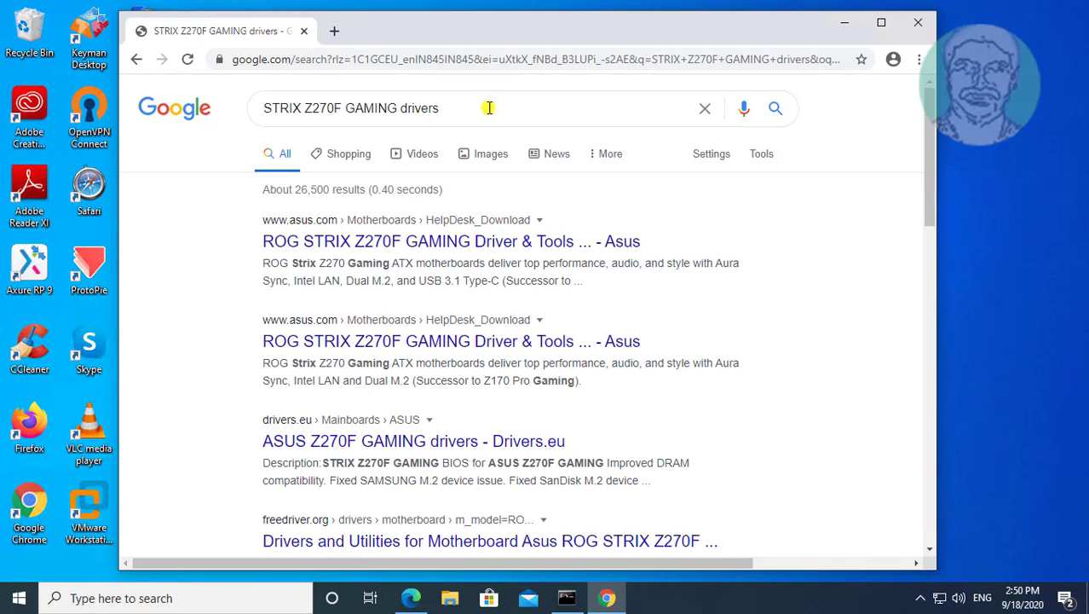
Open the ASUS STRIX Z270F GAMING Driver & Tools result and scroll down the page.
{"action": "left_click", "coordinate": [463, 247]}
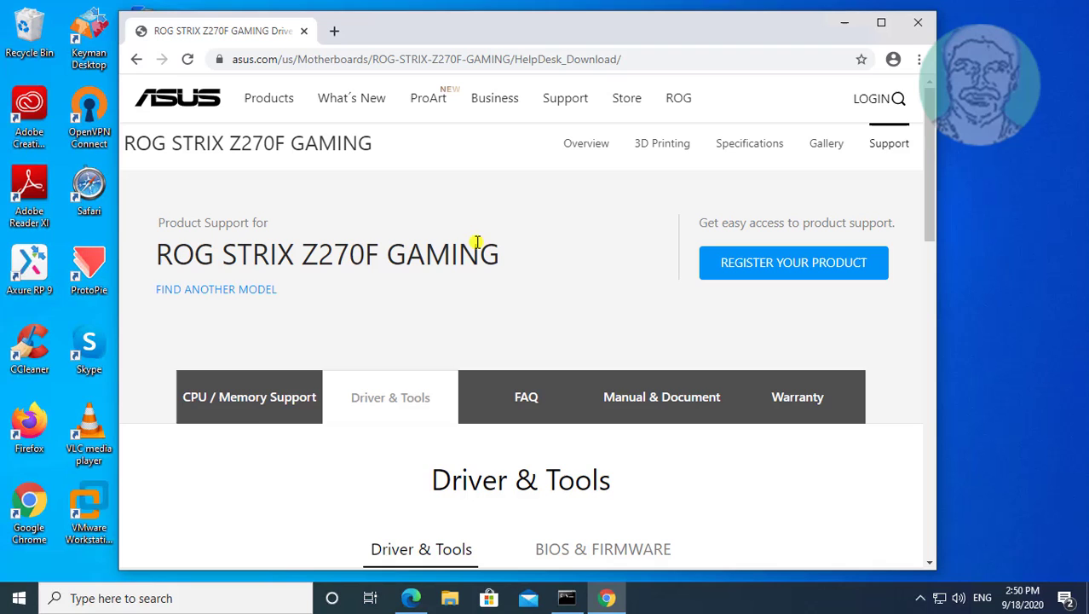
{"action": "scroll", "coordinate": [404, 424], "scroll_direction": "down", "scroll_amount": 1}
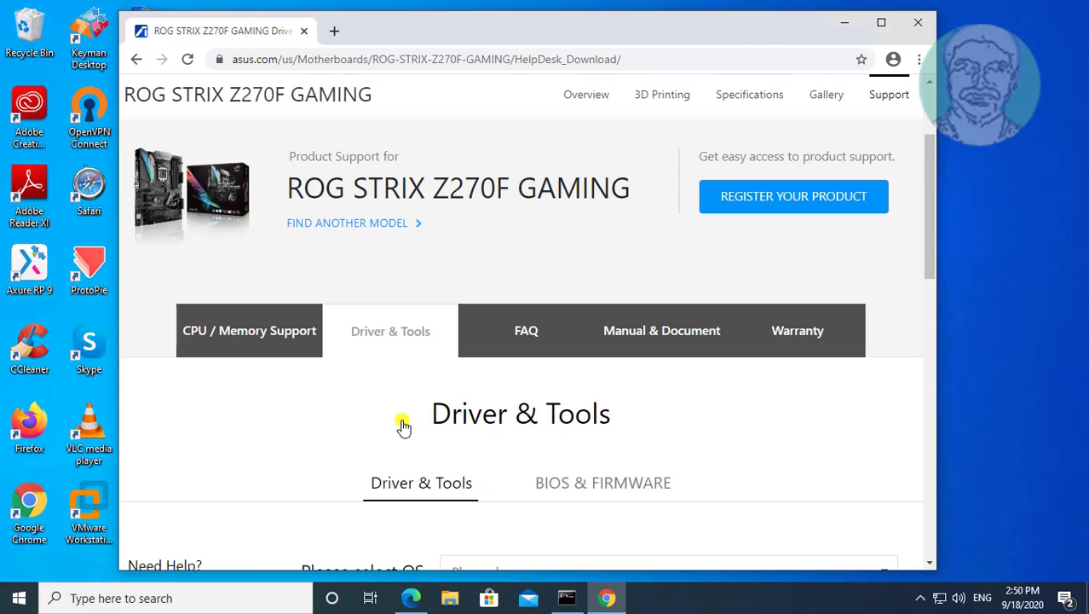
{"action": "scroll", "coordinate": [403, 424], "scroll_direction": "down", "scroll_amount": 2}
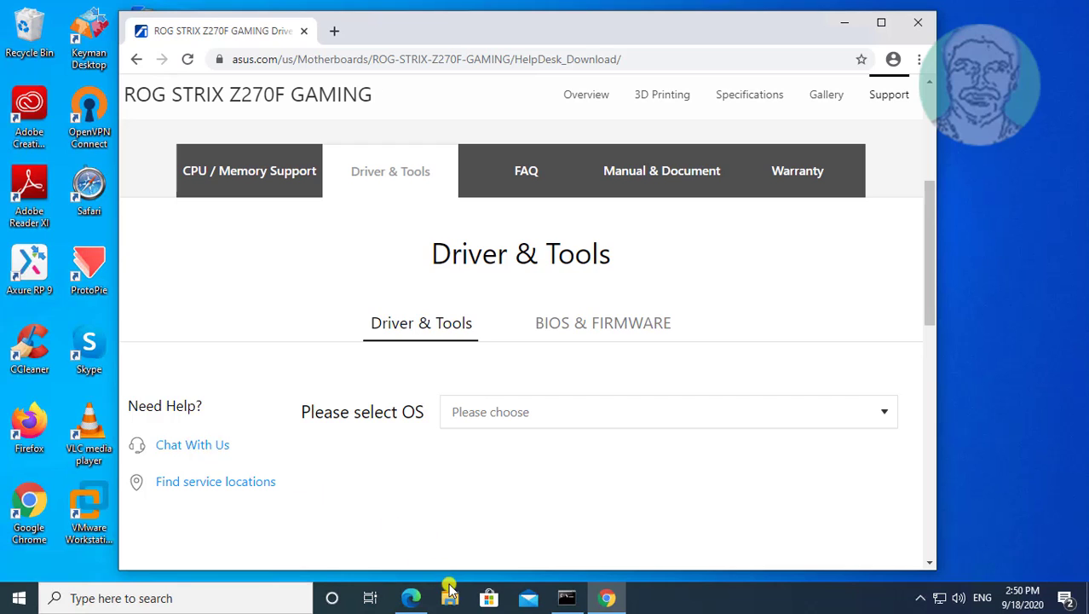
Check This PC's properties to confirm 64-bit Windows 10 Pro, then return to Chrome.
{"action": "left_click", "coordinate": [450, 599]}
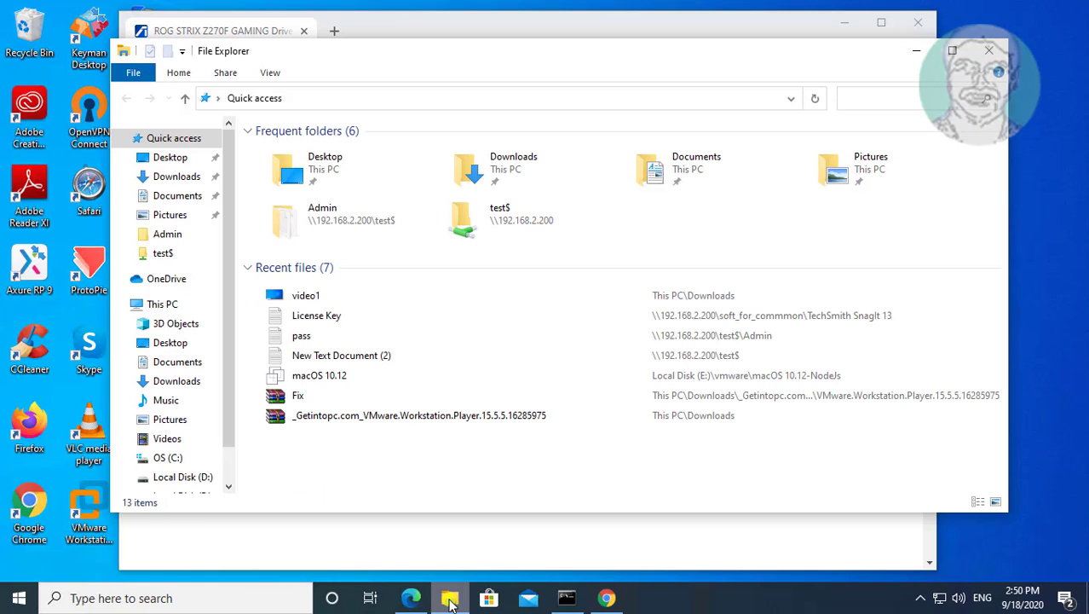
{"action": "right_click", "coordinate": [161, 309]}
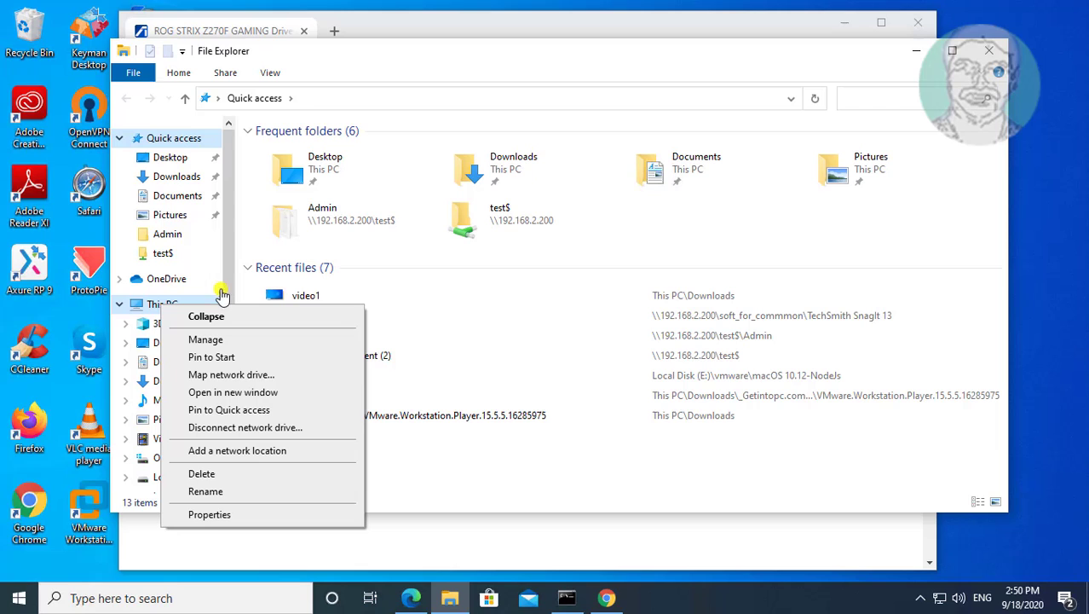
{"action": "left_click", "coordinate": [209, 515]}
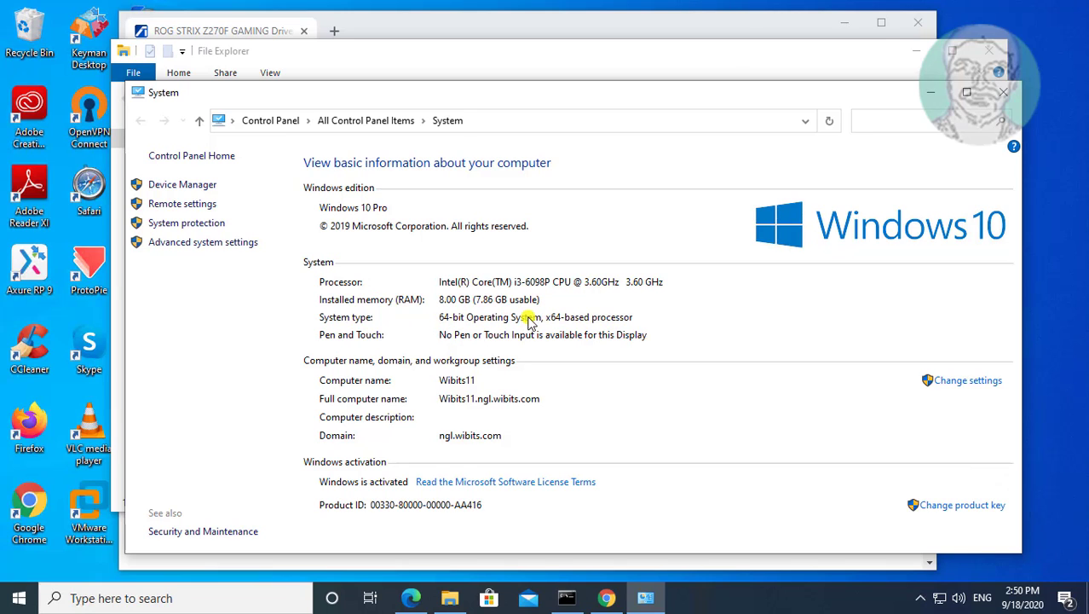
{"action": "left_click", "coordinate": [1007, 92]}
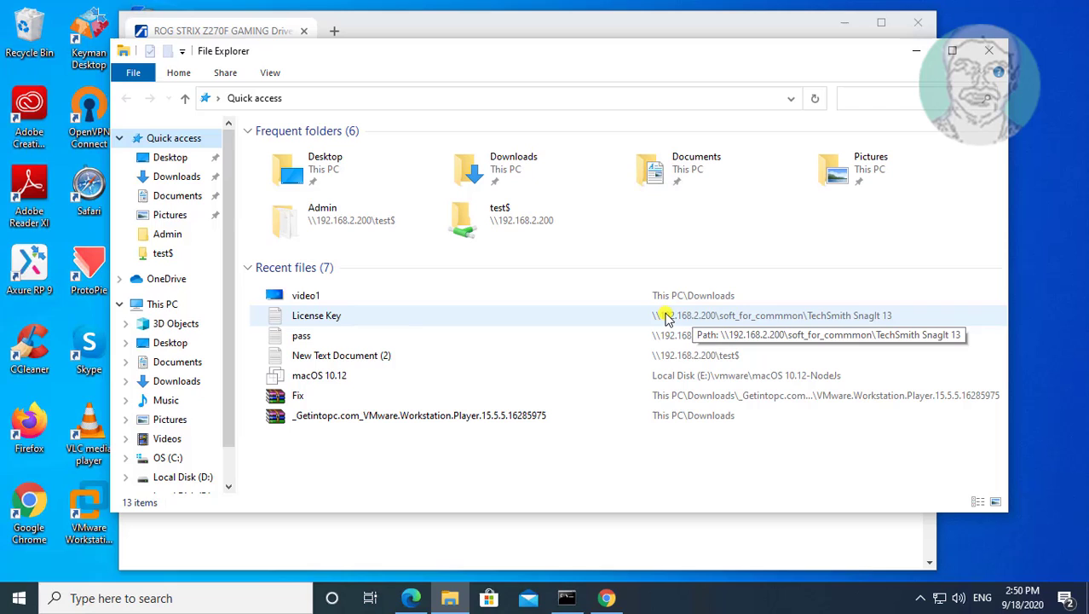
{"action": "left_click", "coordinate": [918, 52]}
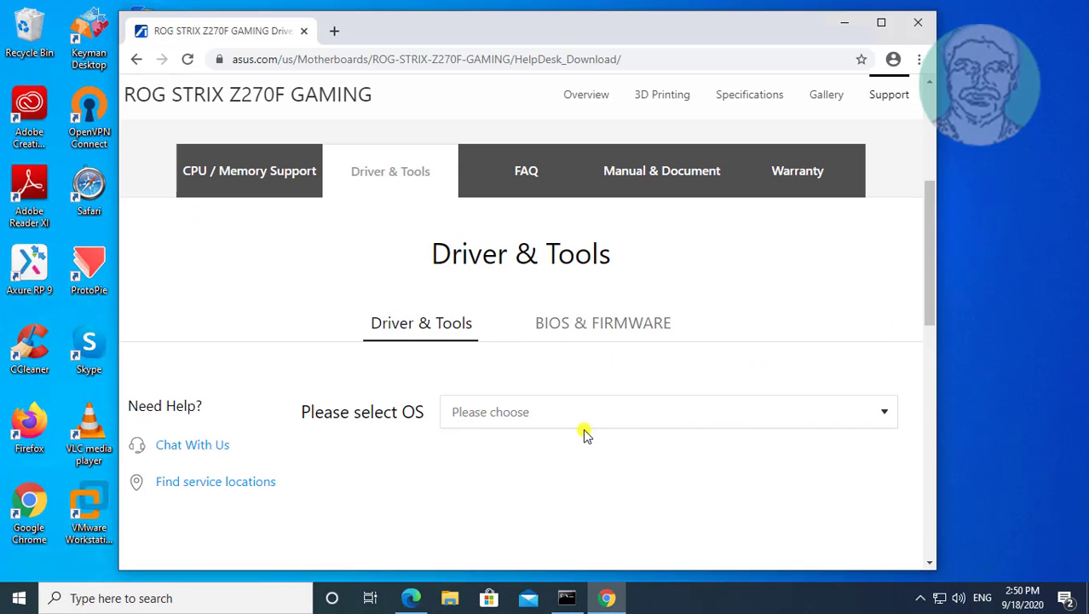
Select Windows 10 64-bit and download the Realtek Audio Driver V6.0.1.8273 package.
{"action": "left_click", "coordinate": [892, 415]}
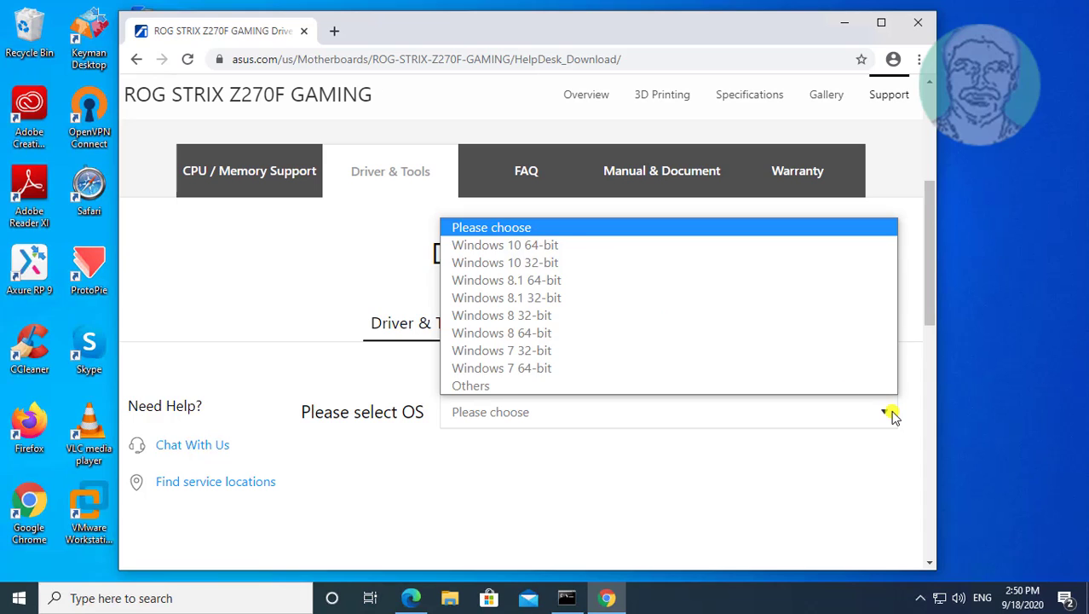
{"action": "left_click", "coordinate": [564, 244]}
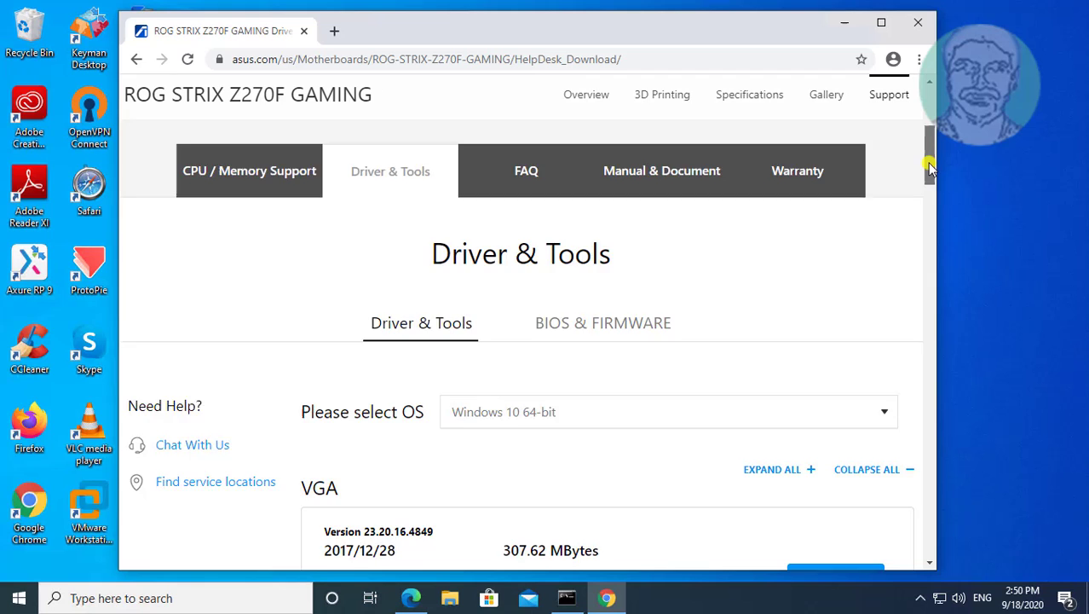
{"action": "left_click_drag", "start_coordinate": [930, 166], "coordinate": [933, 250]}
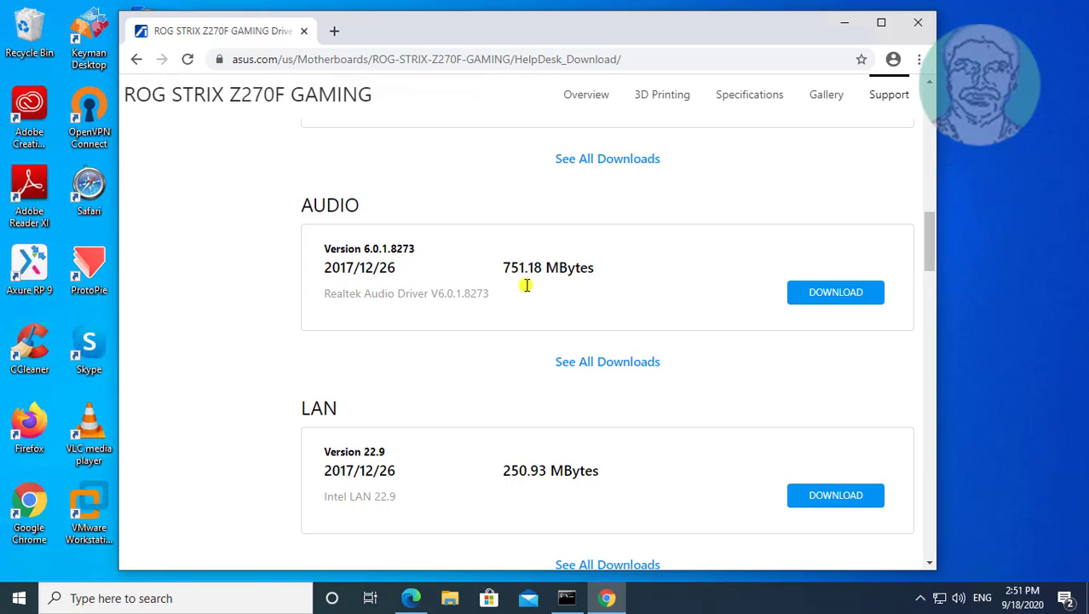
{"action": "left_click", "coordinate": [848, 293]}
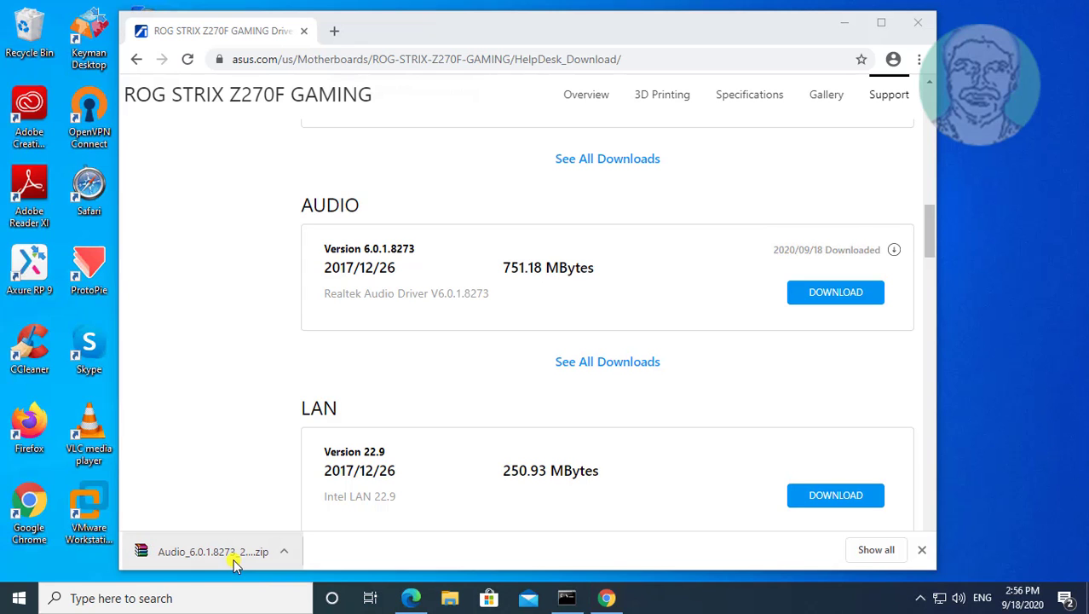
Show the downloaded zip in Downloads and extract it to Audio_6.0.1.8273_20171225\.
{"action": "left_click", "coordinate": [284, 551]}
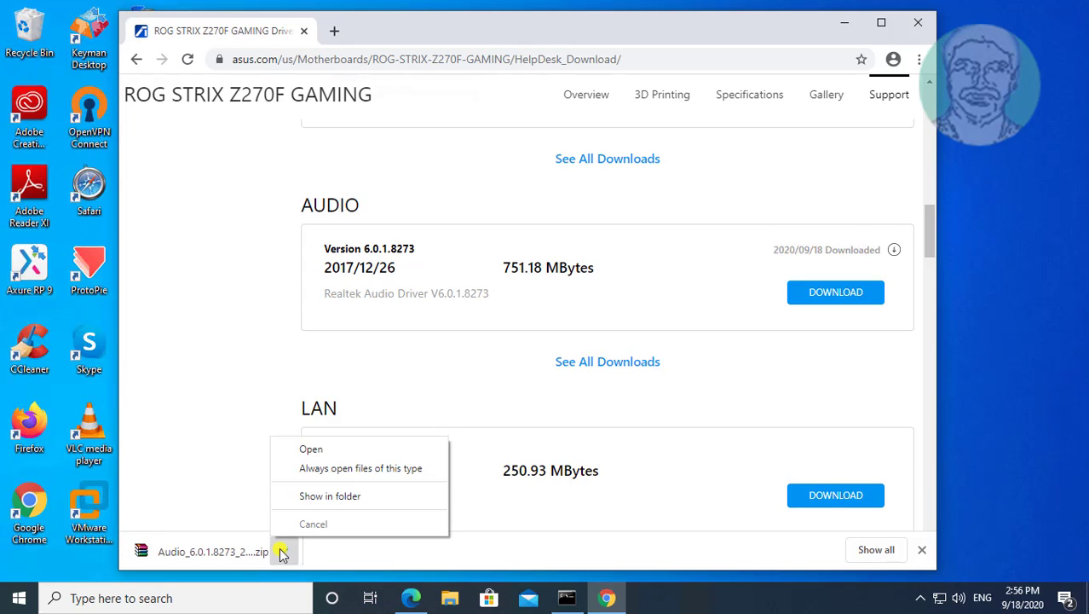
{"action": "left_click", "coordinate": [334, 504]}
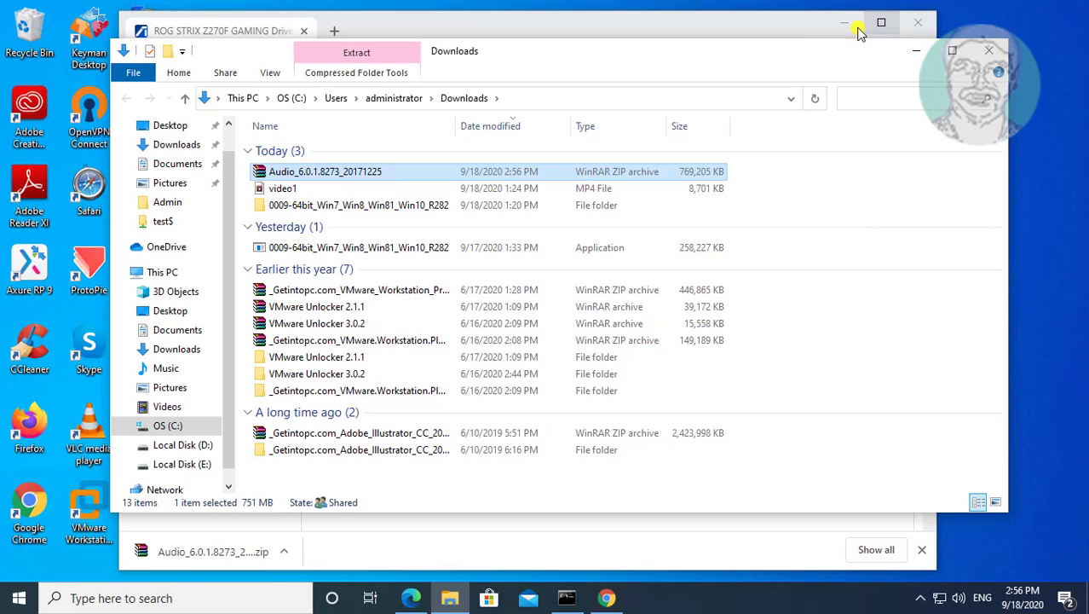
{"action": "left_click", "coordinate": [850, 28]}
{"action": "left_click", "coordinate": [850, 28]}
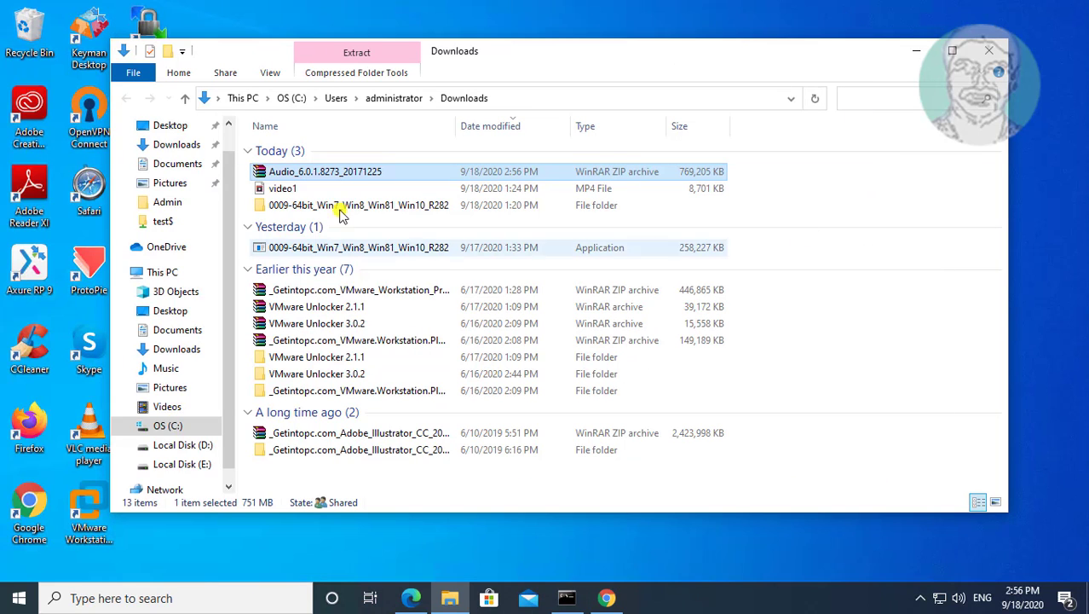
{"action": "right_click", "coordinate": [313, 173]}
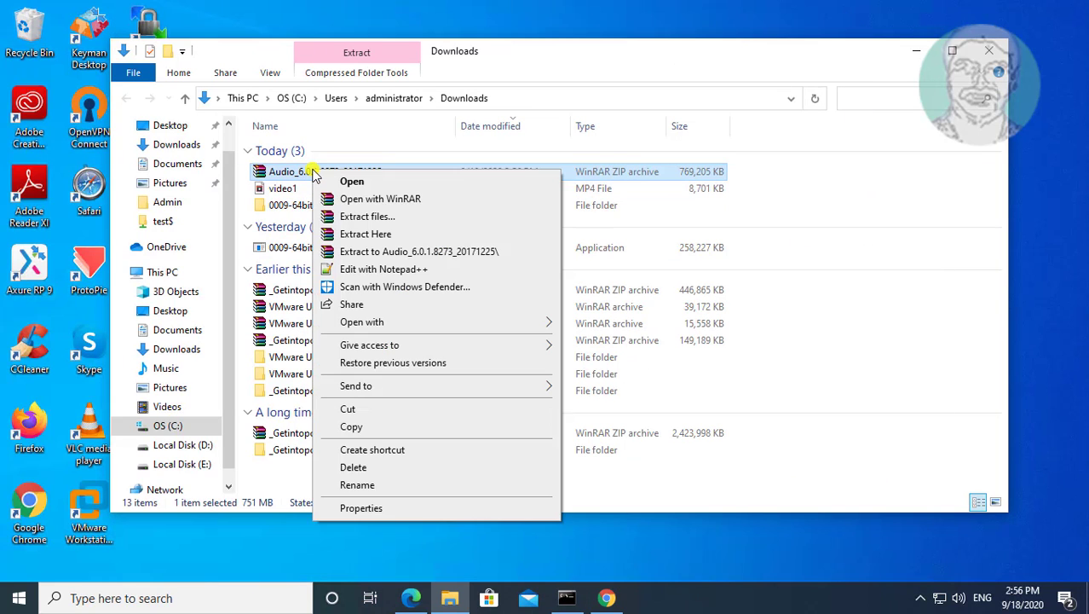
{"action": "left_click", "coordinate": [457, 253]}
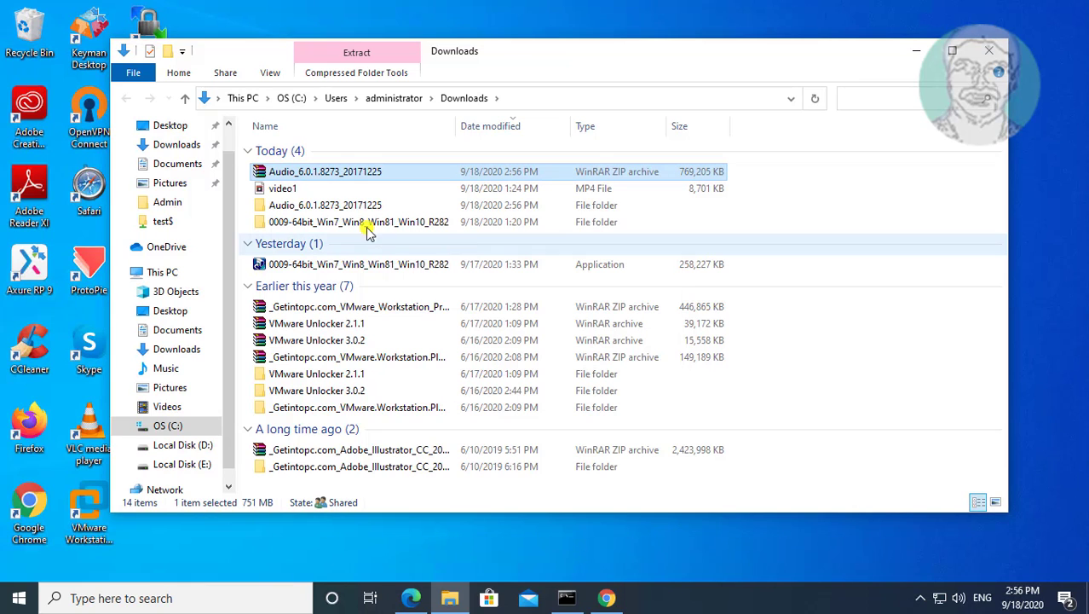
Run Setup from the Audio_6.0.1.8273_20171225 folder, allowing it past the security warning.
{"action": "double_click", "coordinate": [314, 206]}
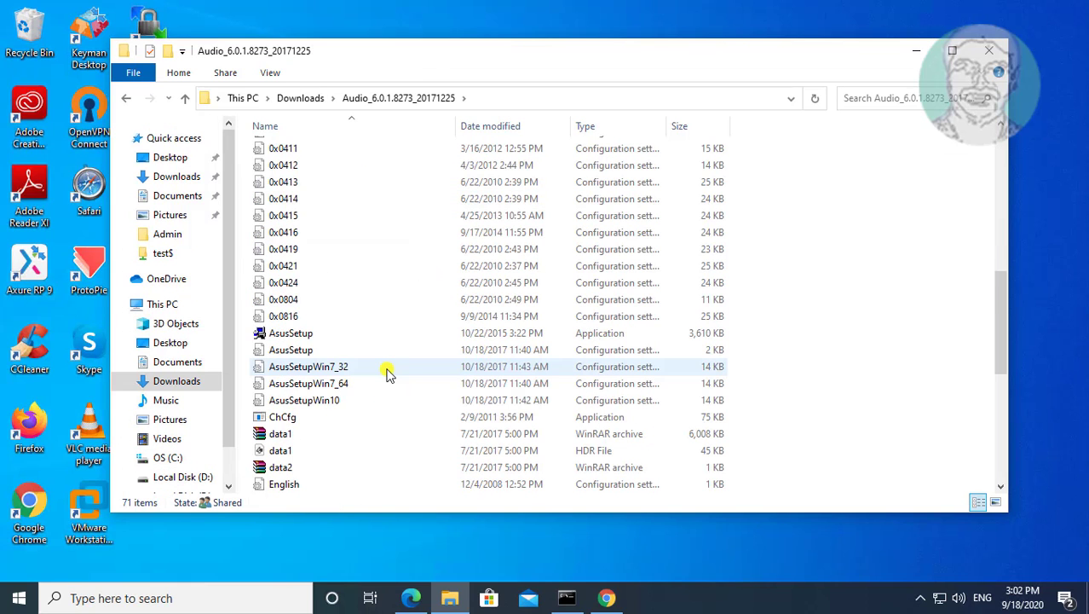
{"action": "scroll", "coordinate": [389, 373], "scroll_direction": "down", "scroll_amount": 7}
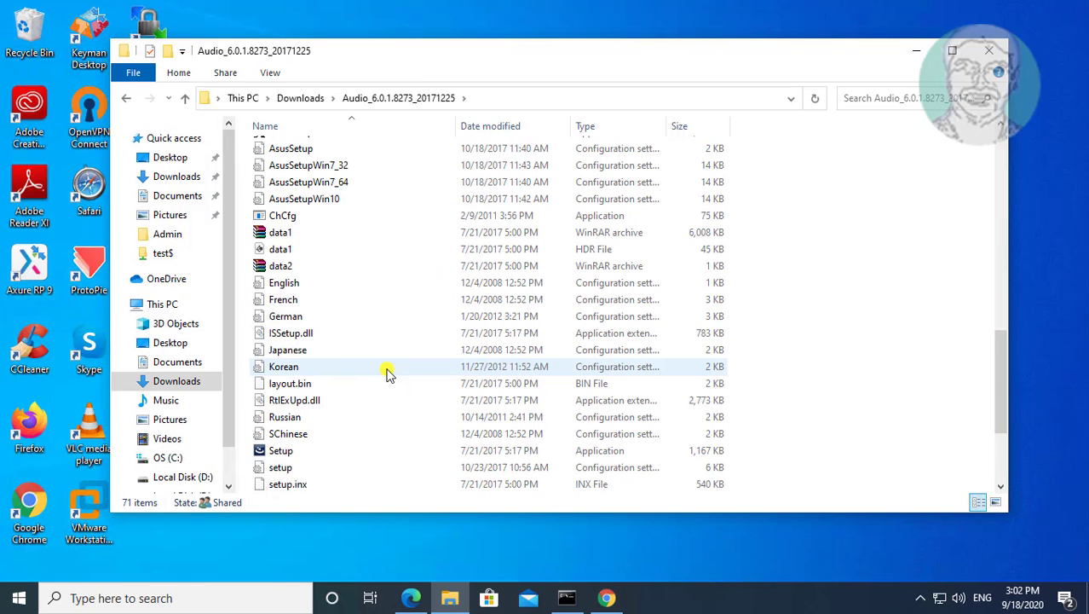
{"action": "double_click", "coordinate": [294, 302]}
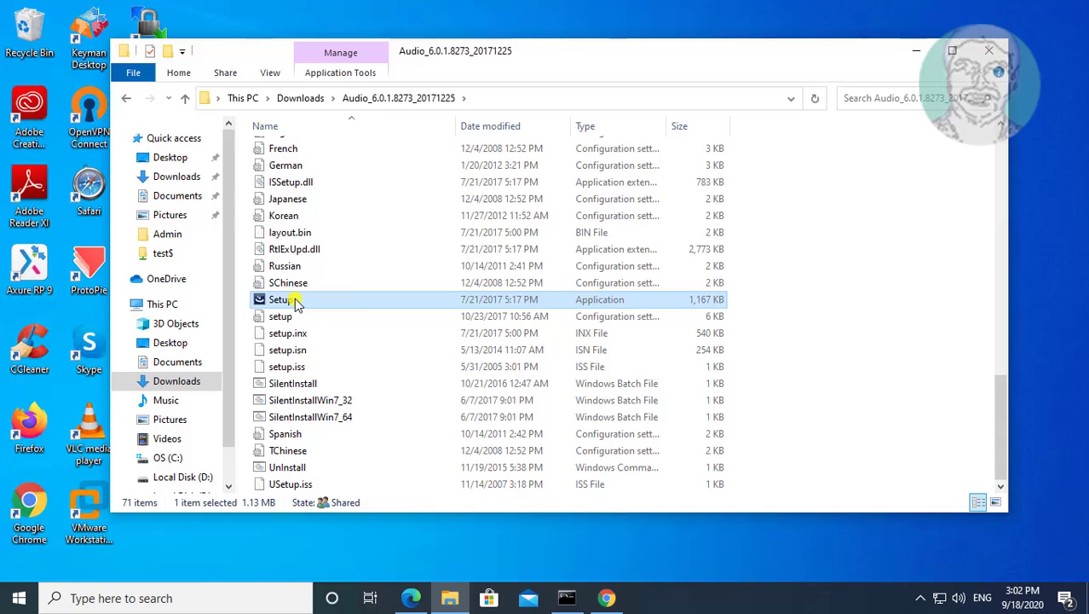
{"action": "left_click", "coordinate": [570, 317]}
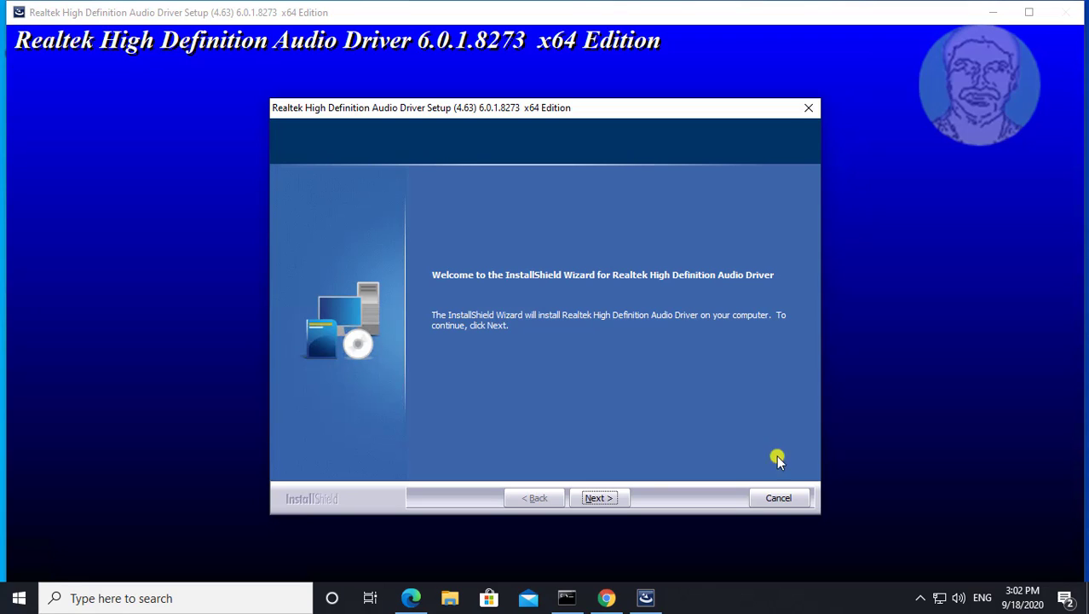
Proceed past the InstallShield welcome page to install Realtek HD Audio Driver 6.0.1.8273.
{"action": "left_click", "coordinate": [598, 497]}
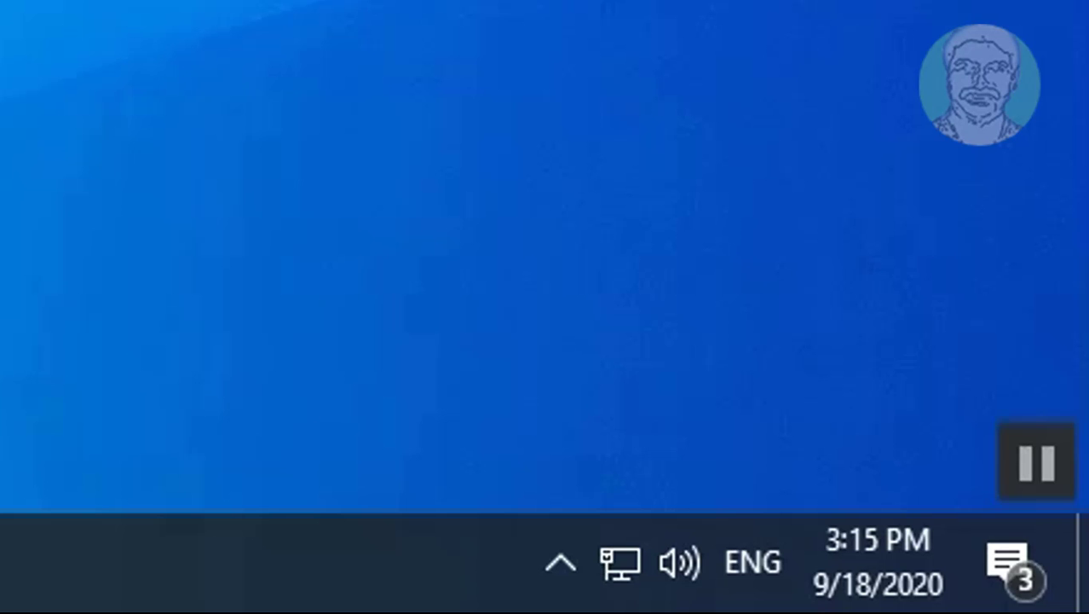
{"action": "left_click", "coordinate": [555, 563]}
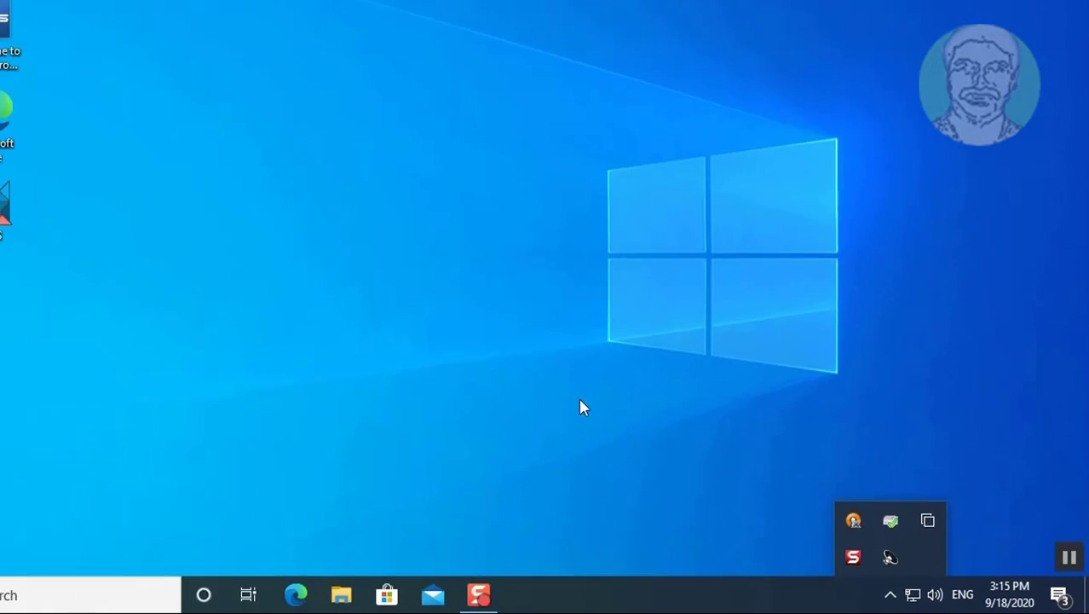
{"action": "left_click", "coordinate": [579, 406]}
{"action": "left_click", "coordinate": [918, 596]}
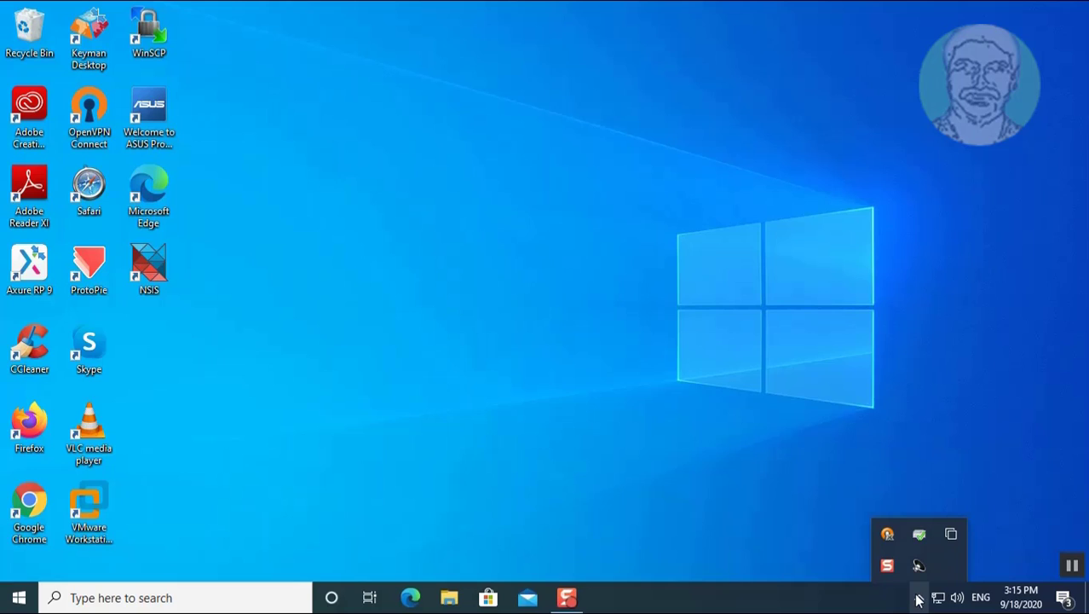
{"action": "left_click", "coordinate": [501, 495]}
{"action": "left_click", "coordinate": [93, 597]}
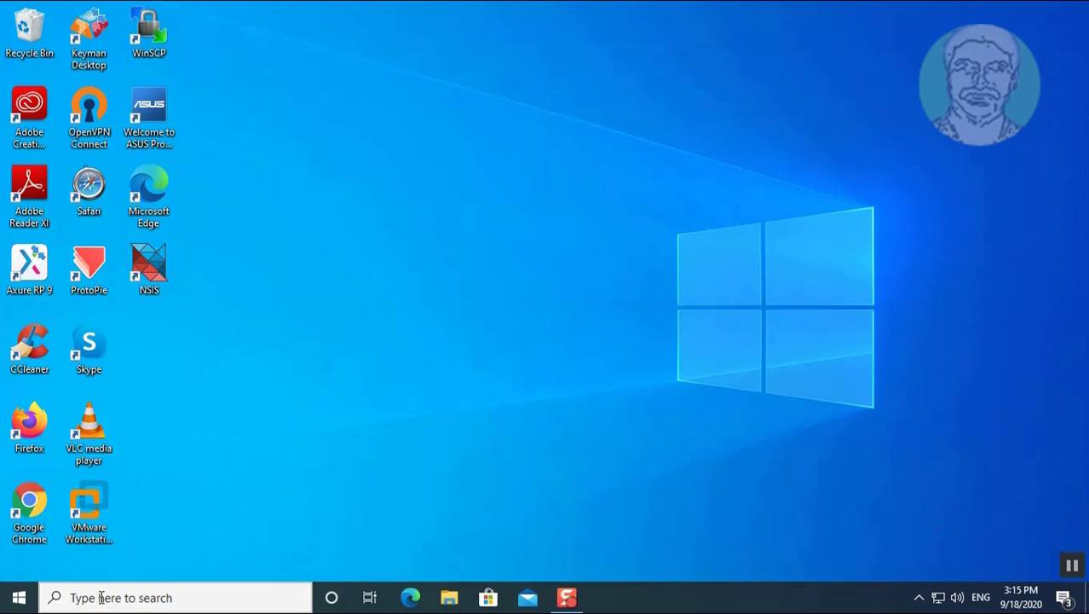
Open Control Panel in Small icons view and launch Realtek HD Audio Manager.
{"action": "type", "text": "control panel"}
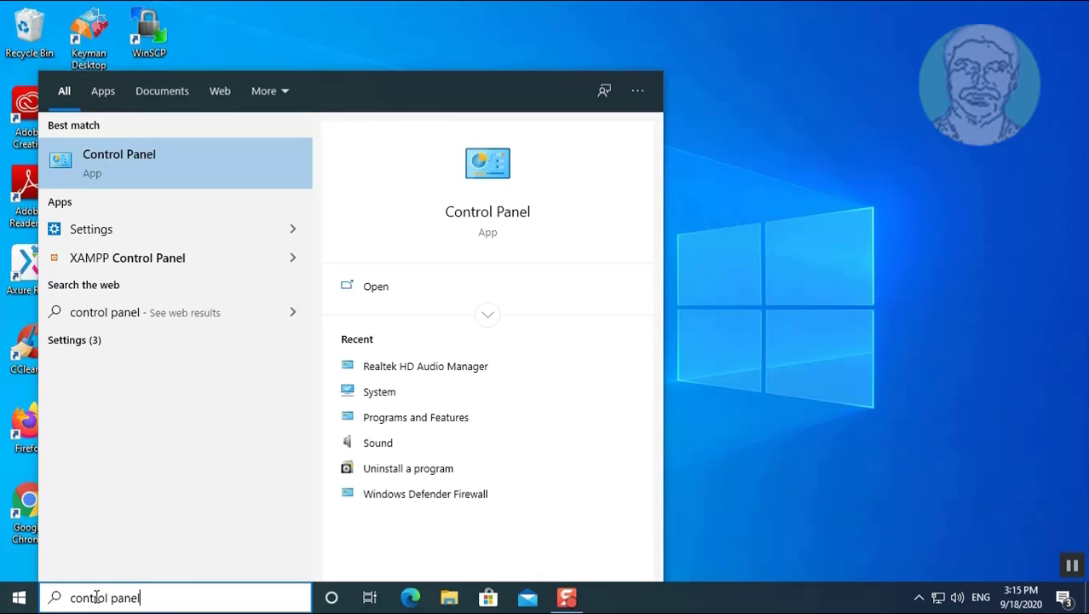
{"action": "left_click", "coordinate": [144, 159]}
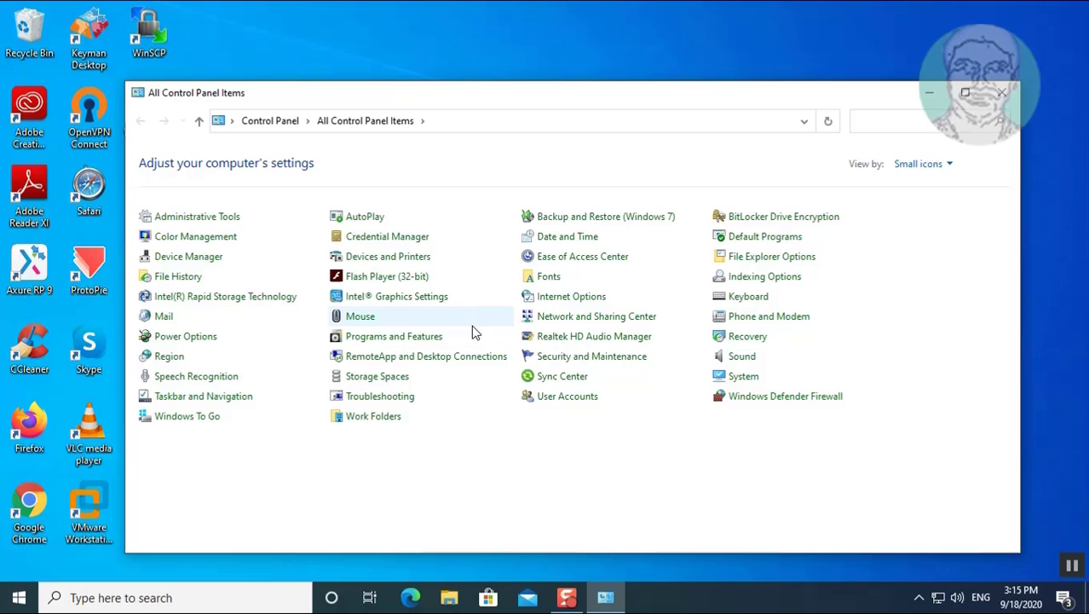
{"action": "left_click", "coordinate": [944, 166]}
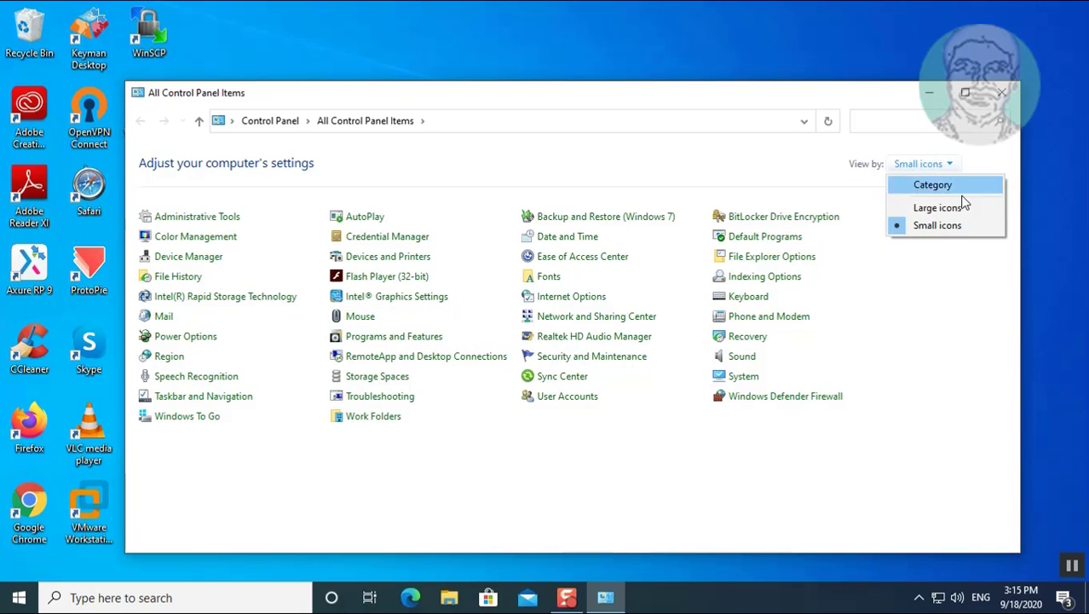
{"action": "left_click", "coordinate": [953, 226]}
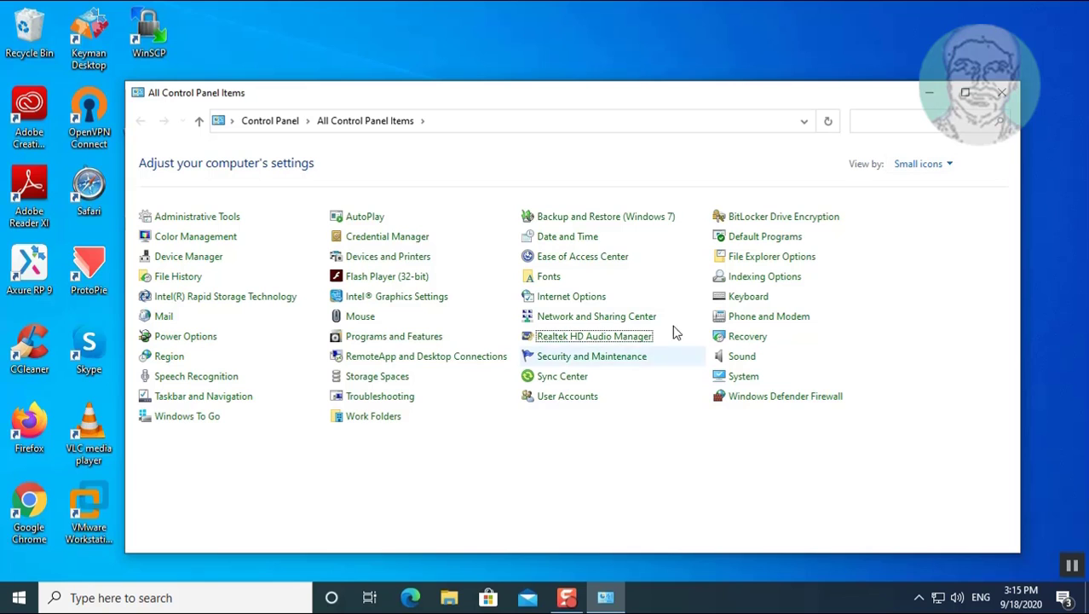
{"action": "left_click", "coordinate": [627, 339]}
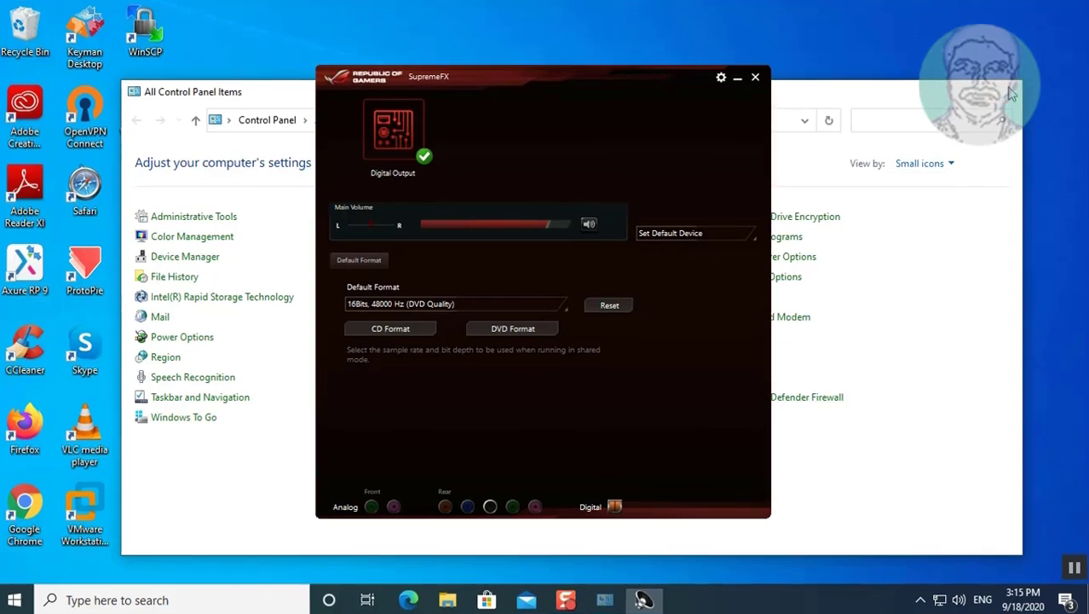
{"action": "left_click", "coordinate": [1017, 92]}
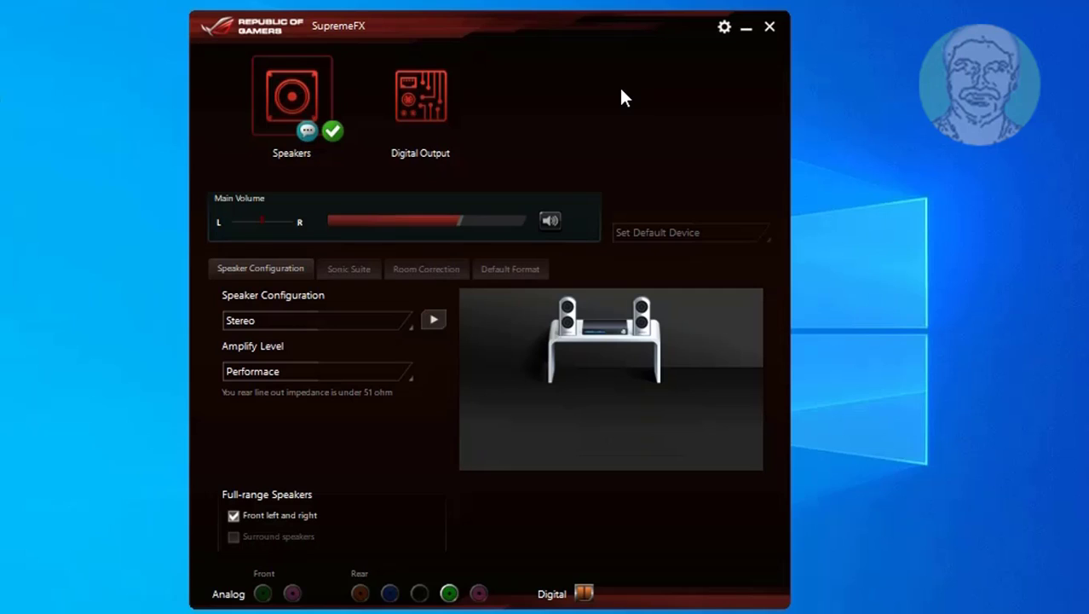
Set the connector setting to AC97 Front Panel in the audio manager's Option settings.
{"action": "left_click", "coordinate": [725, 27]}
{"action": "left_click", "coordinate": [738, 62]}
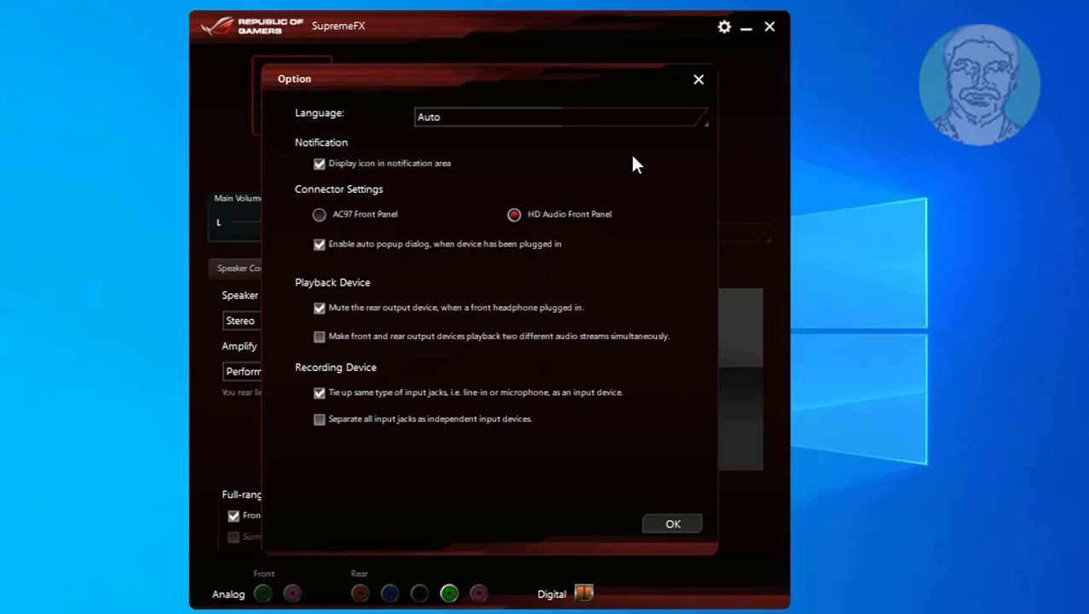
{"action": "left_click", "coordinate": [319, 214]}
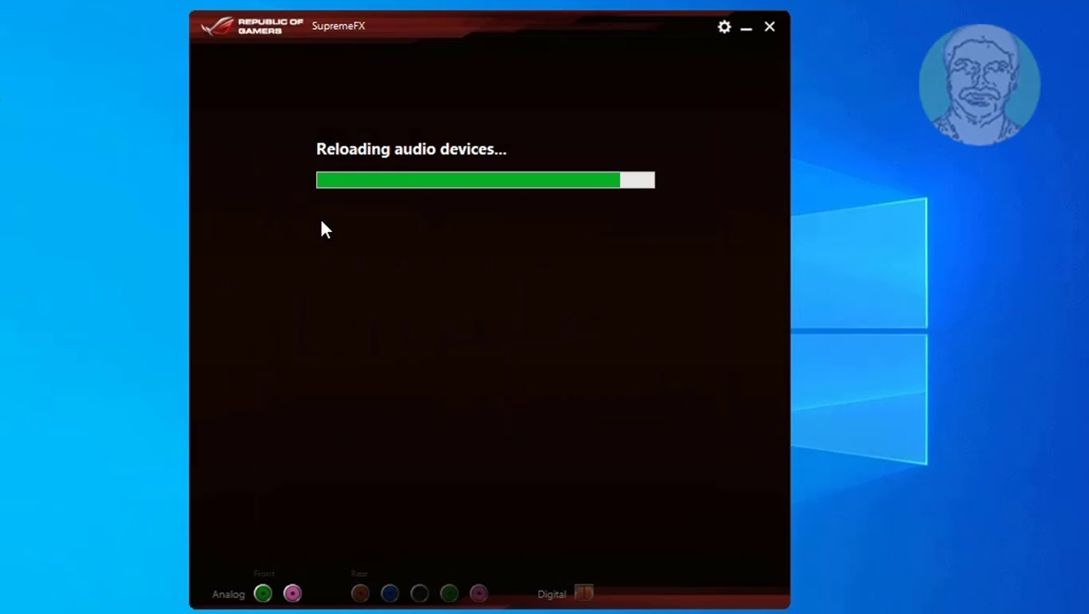